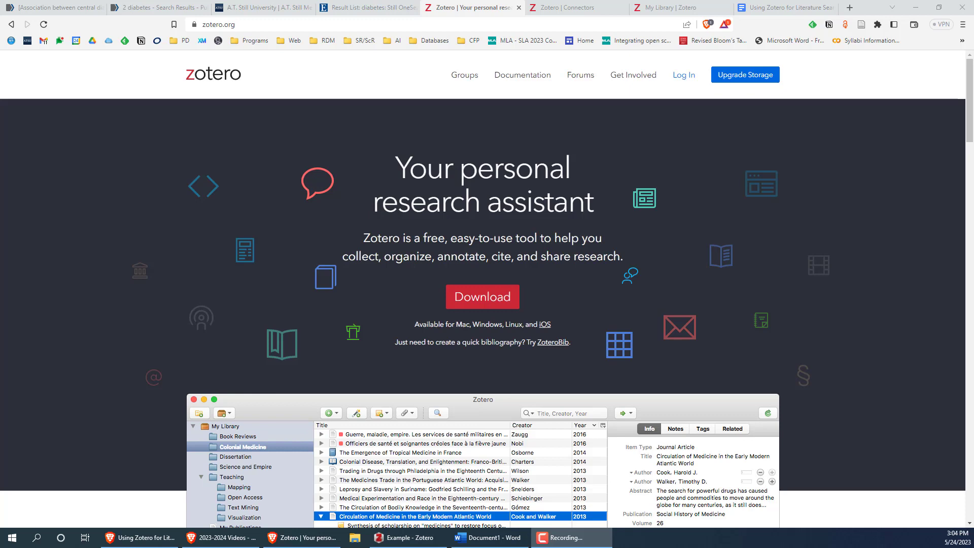
Switch from the zotero.org web page to the Zotero desktop library showing the Example collection.
key(alt+Tab)
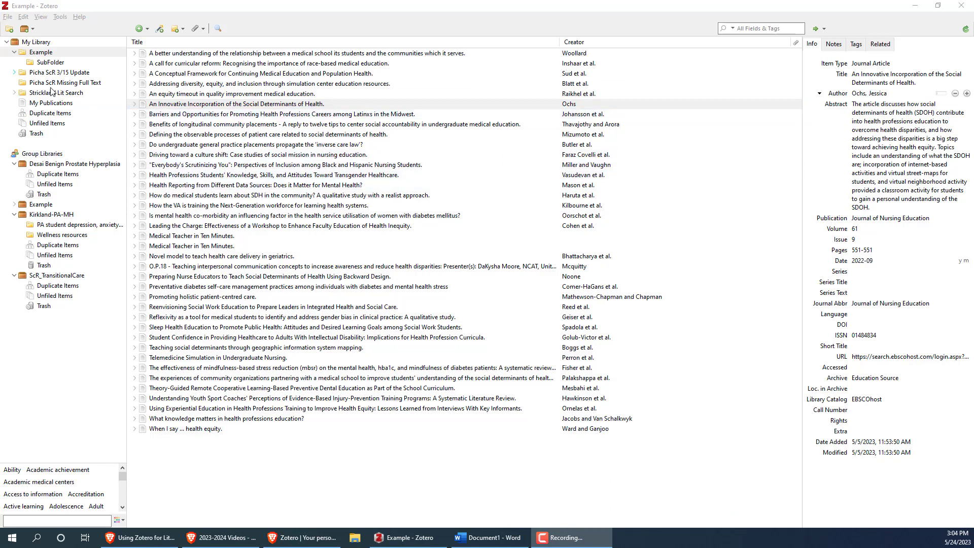
Browse Example's SubFolder, then add a new collection named 'New Folder' to My Library.
click(51, 54)
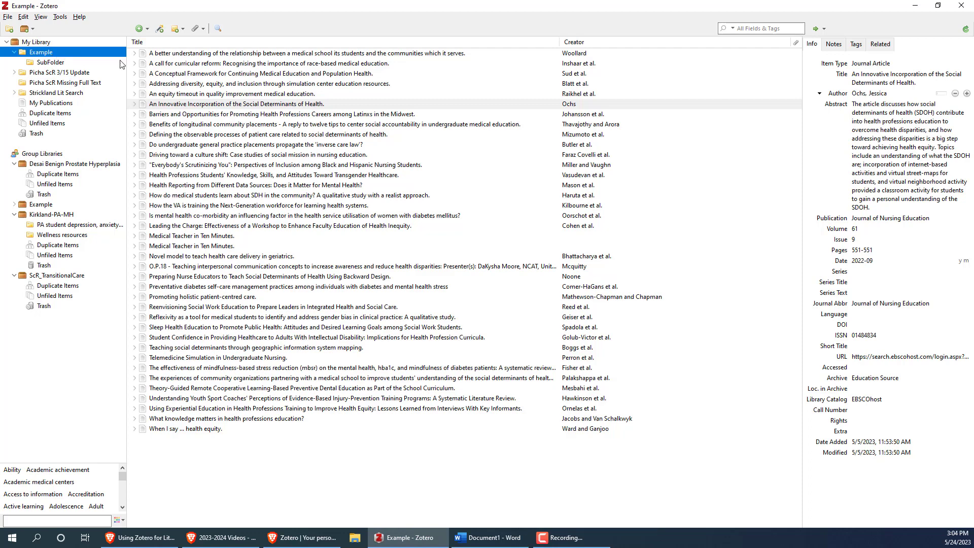
click(69, 65)
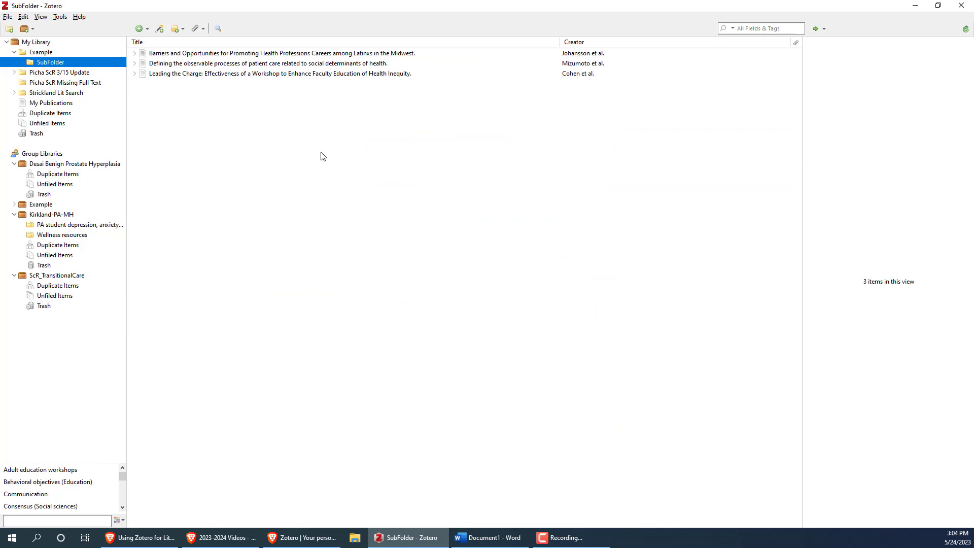
click(9, 30)
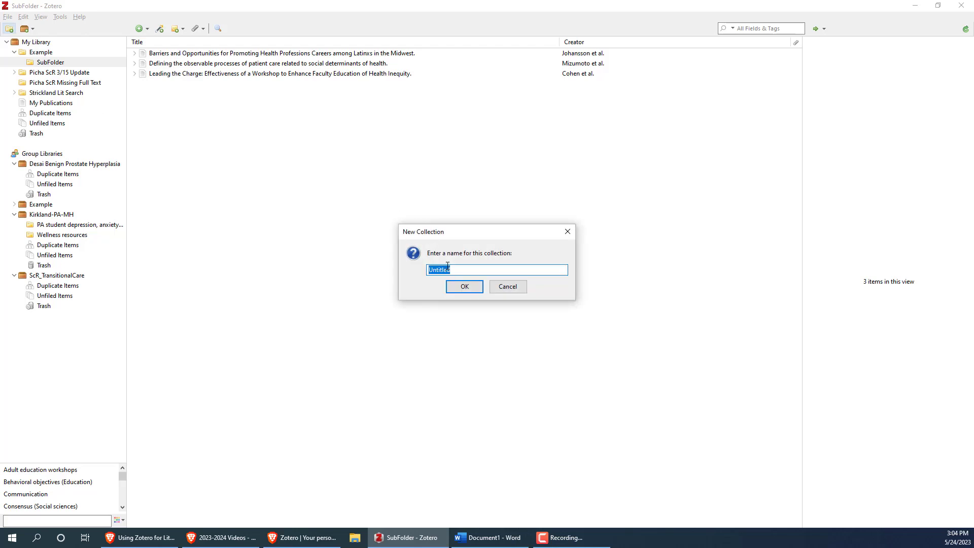
text(New Folder)
key(Return)
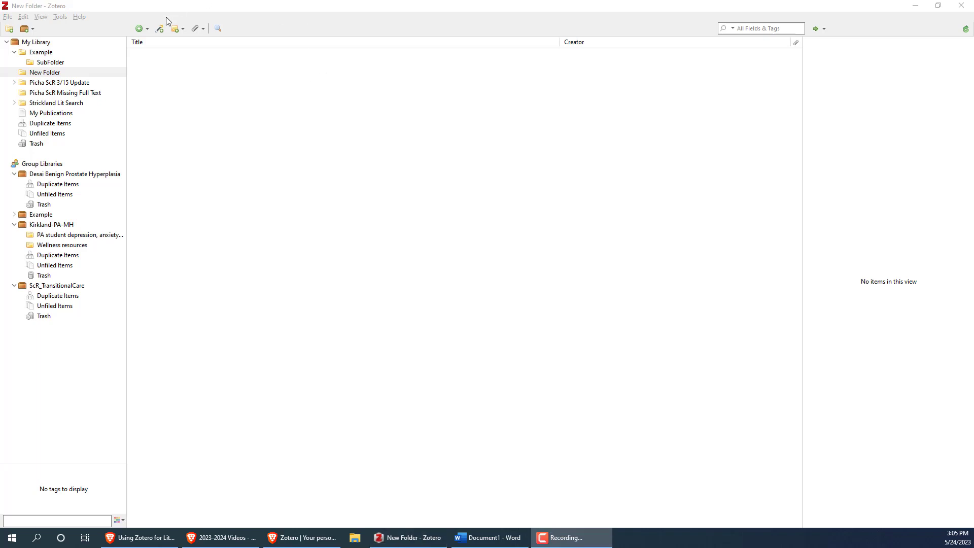
Create a blank Journal Article item, then import PubMed ID 29659364 by identifier.
click(141, 29)
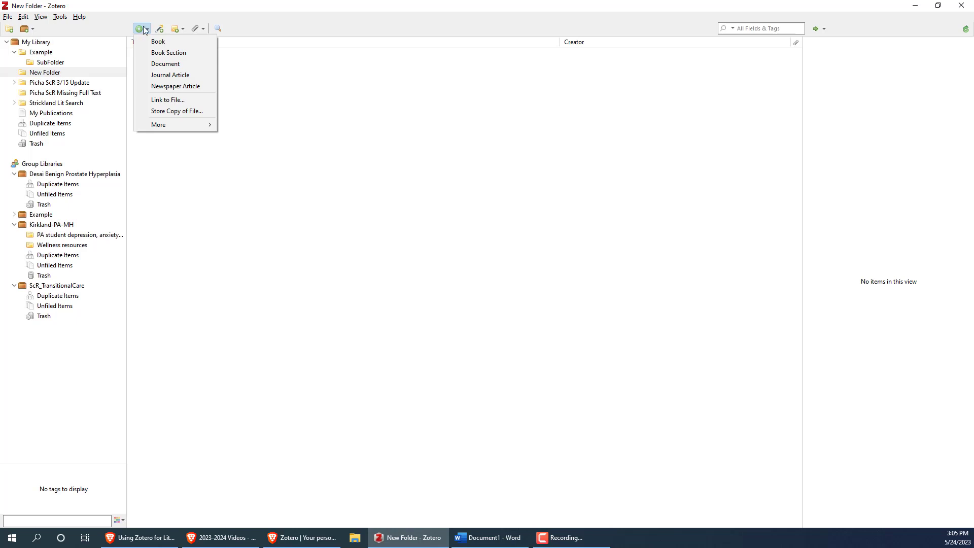
click(168, 77)
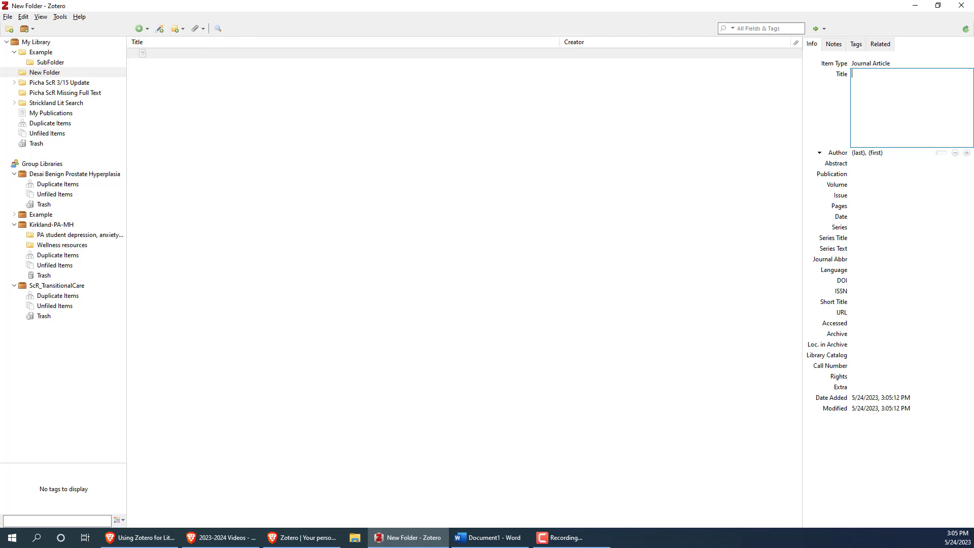
click(160, 29)
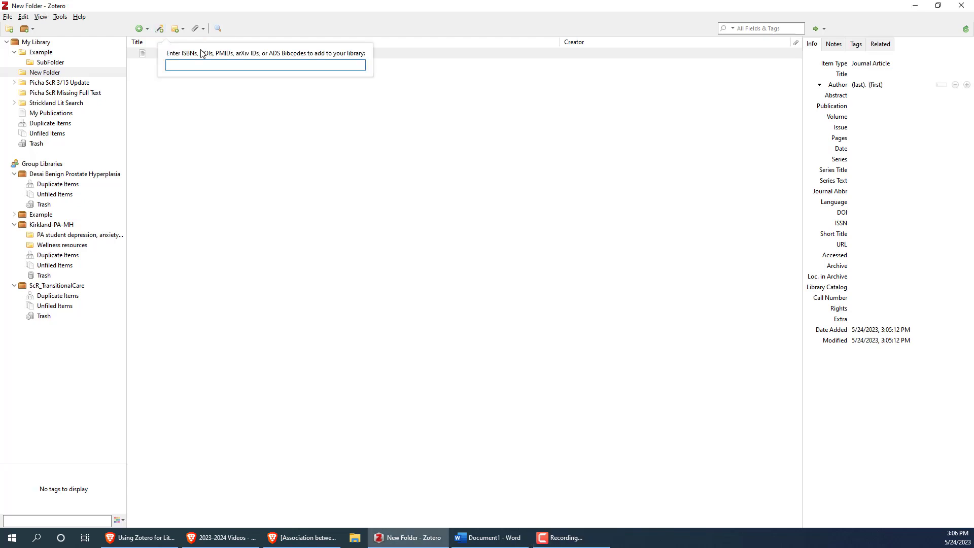
text(29659364)
key(Return)
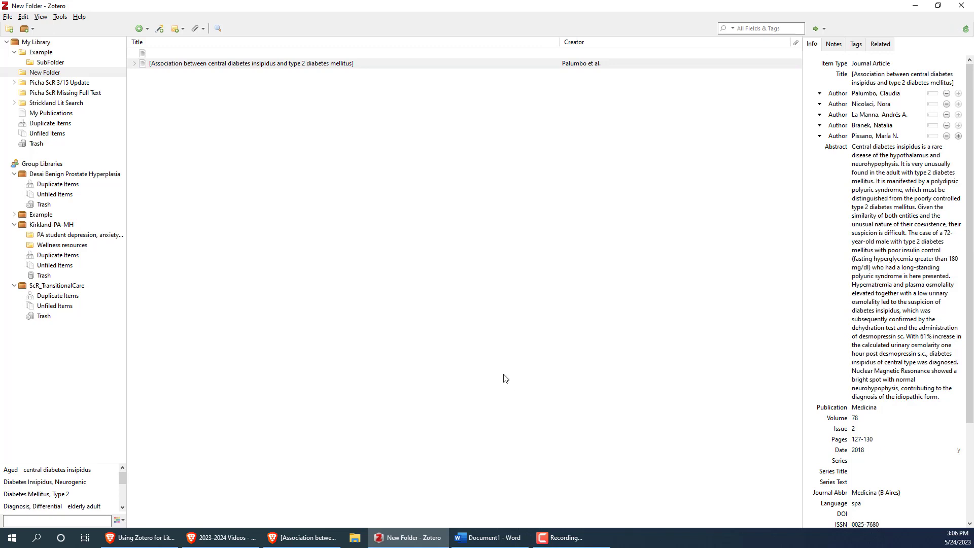
Add a standalone note with the text 'Note' alongside the diabetes insipidus article.
click(284, 65)
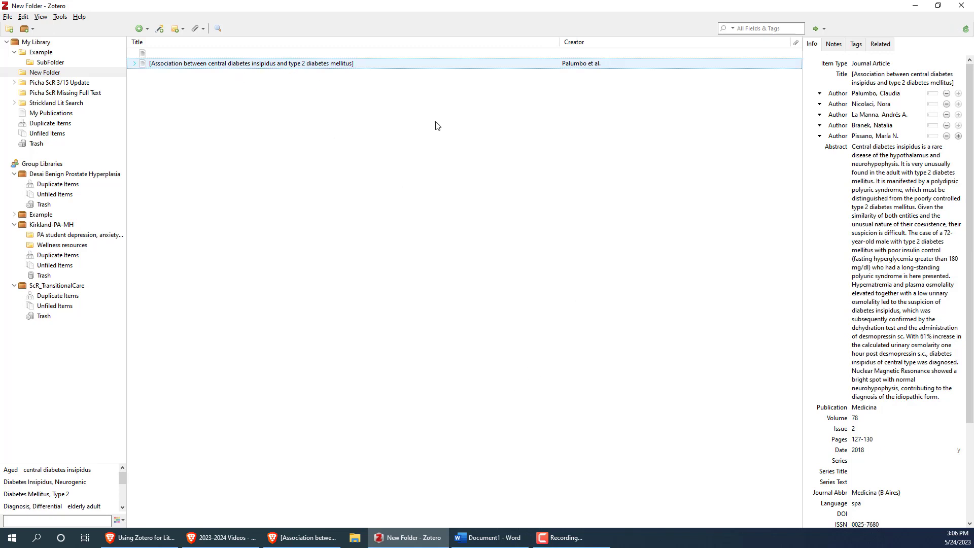
click(833, 44)
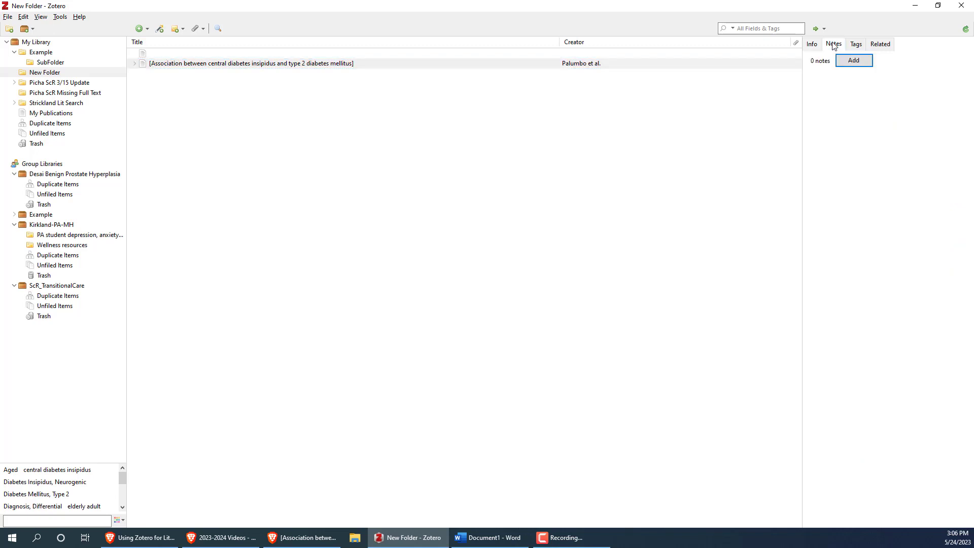
click(179, 29)
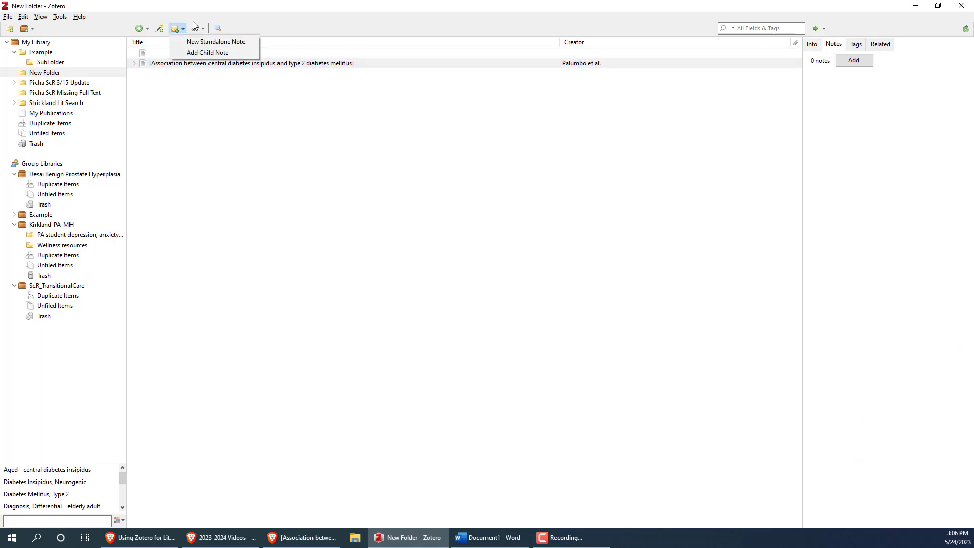
click(203, 41)
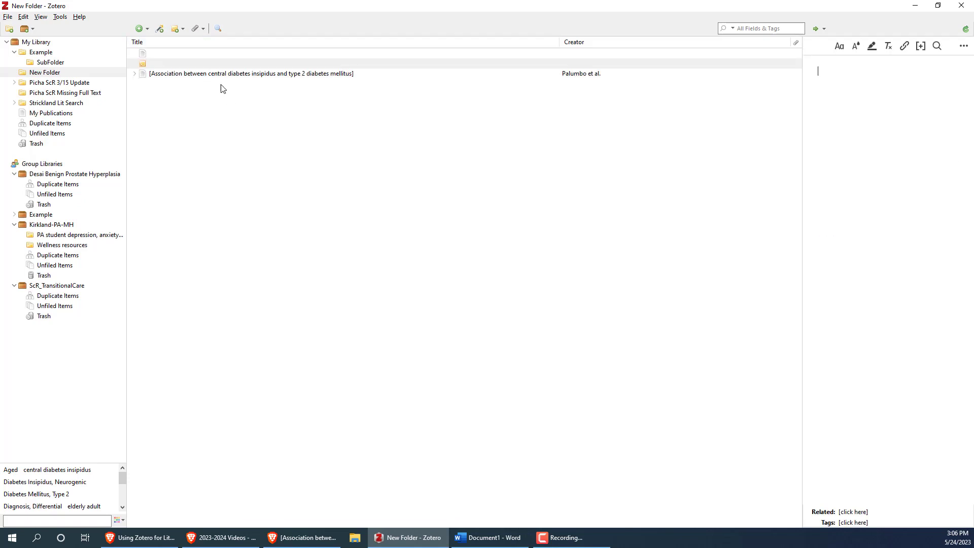
text(Note)
click(248, 64)
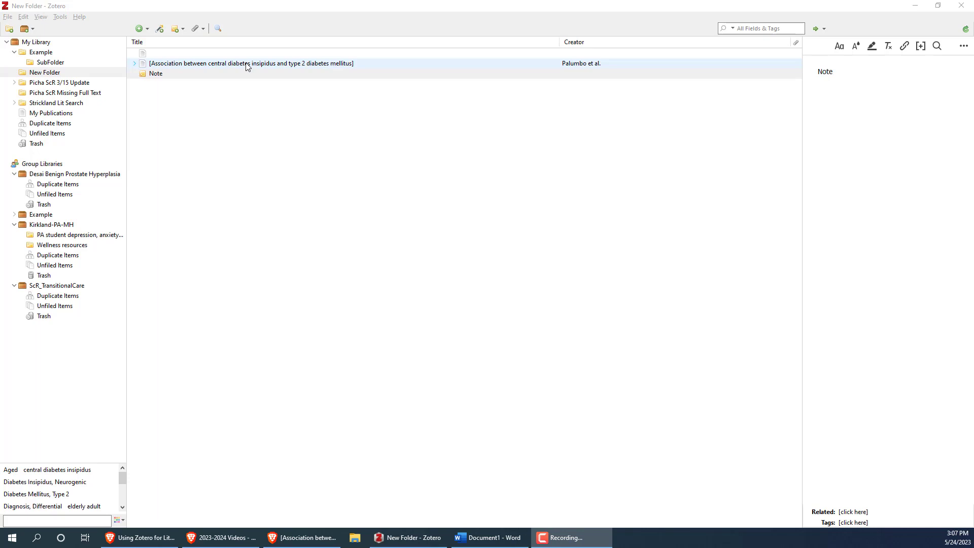
Attach a stored PDF copy to the diabetes insipidus article, open it, then return to PubMed.
click(197, 29)
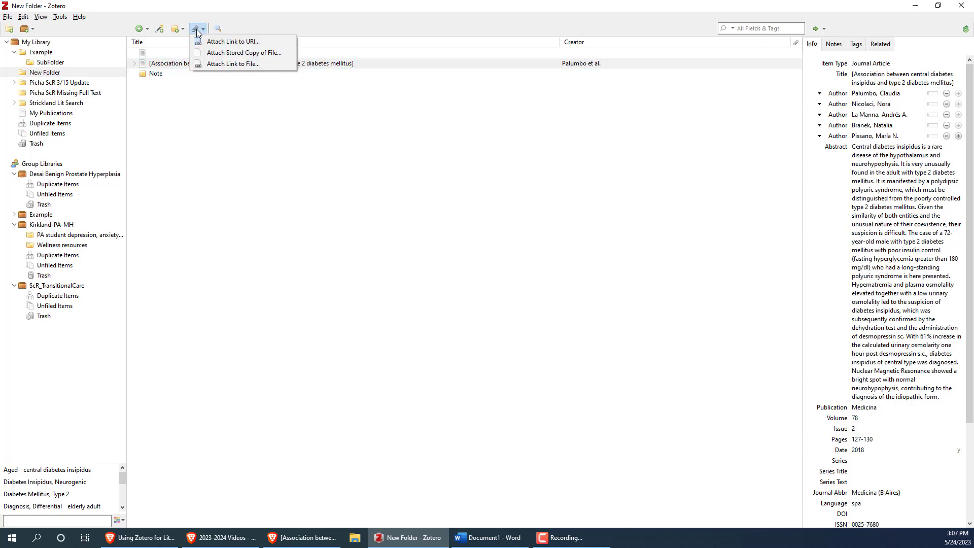
click(226, 53)
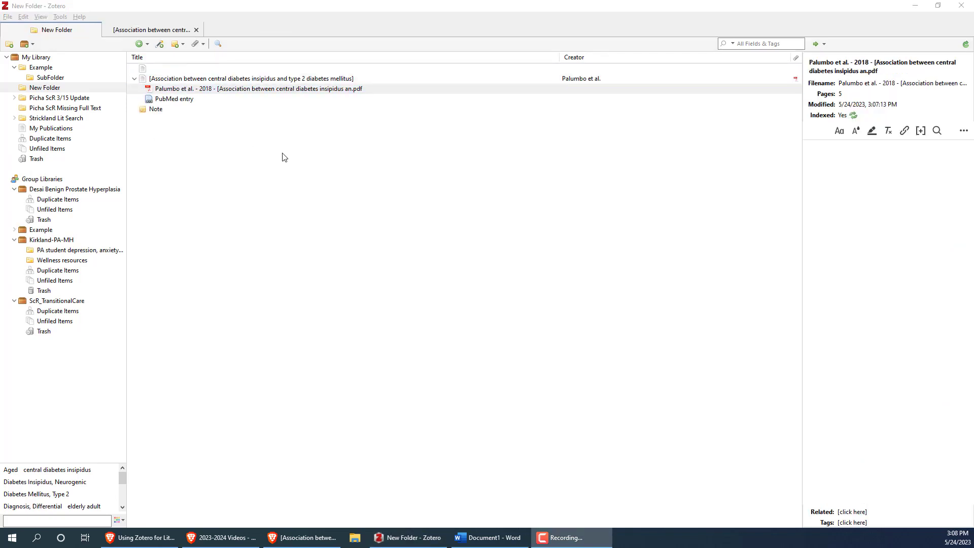
double_click(227, 90)
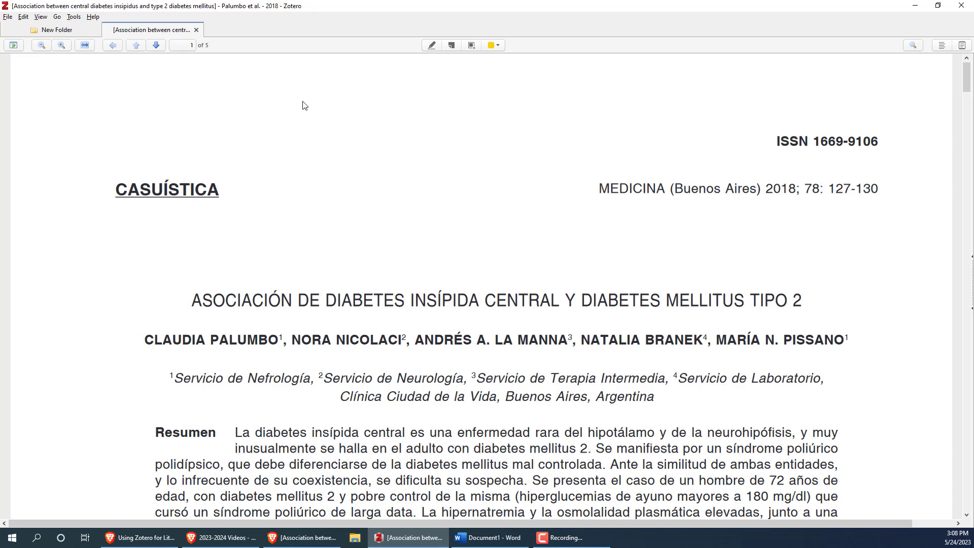
key(alt+Tab)
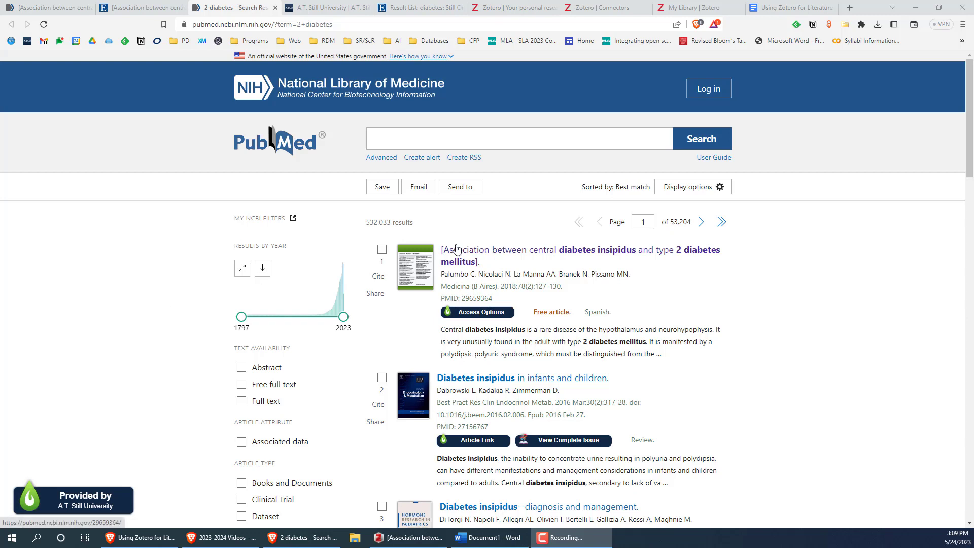
Tick the first three PubMed results for '2 diabetes'.
click(383, 249)
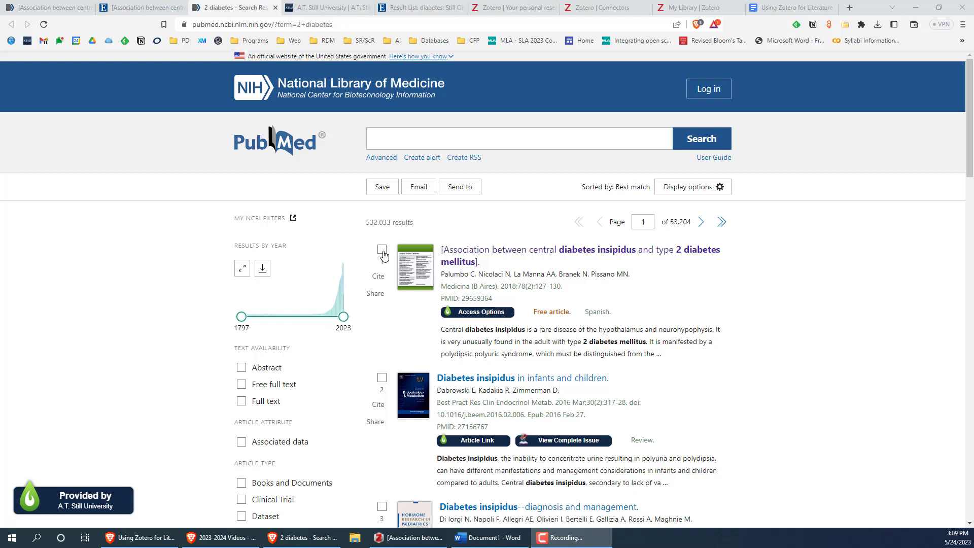
click(382, 378)
scroll(383, 406, down, 1)
click(382, 456)
scroll(426, 330, up, 1)
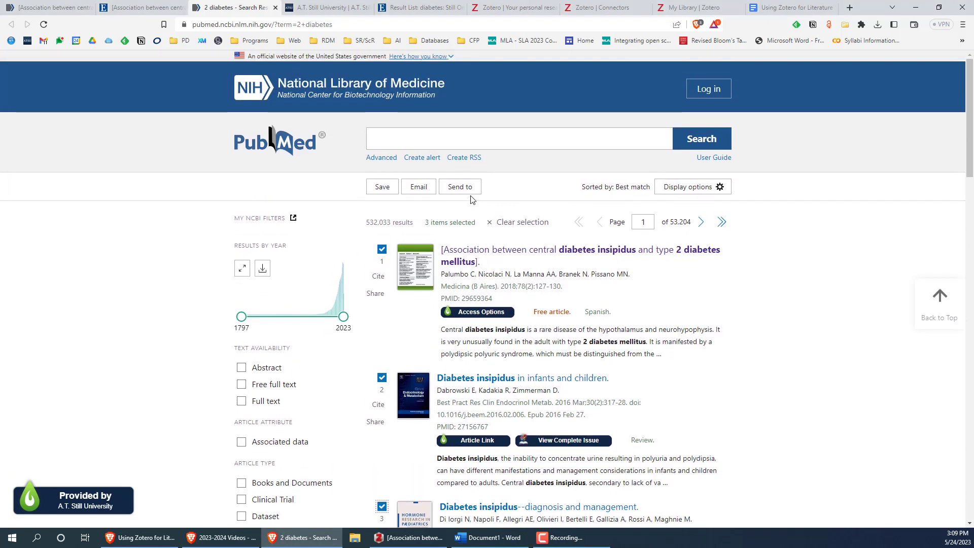
Export the 3 selected results as a citation manager file saved to Downloads.
click(470, 192)
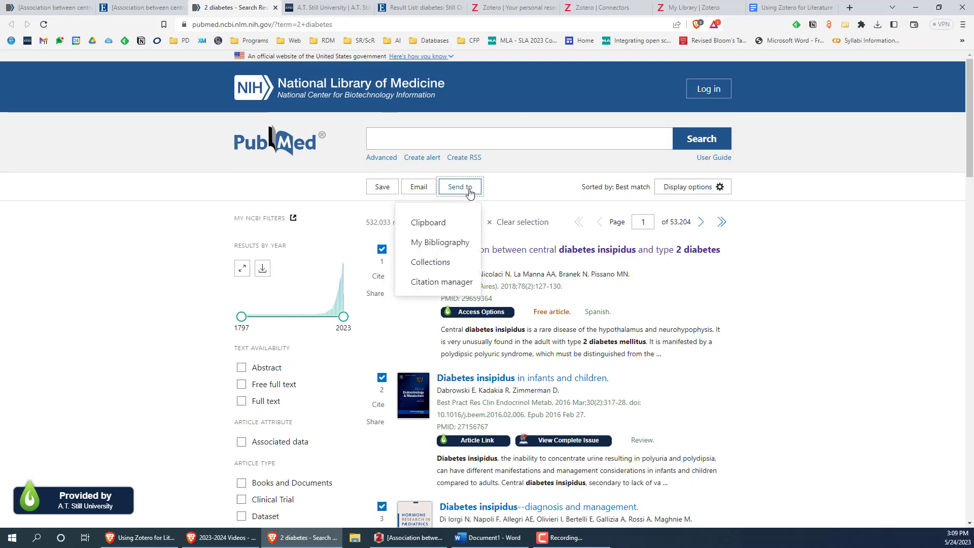
click(442, 282)
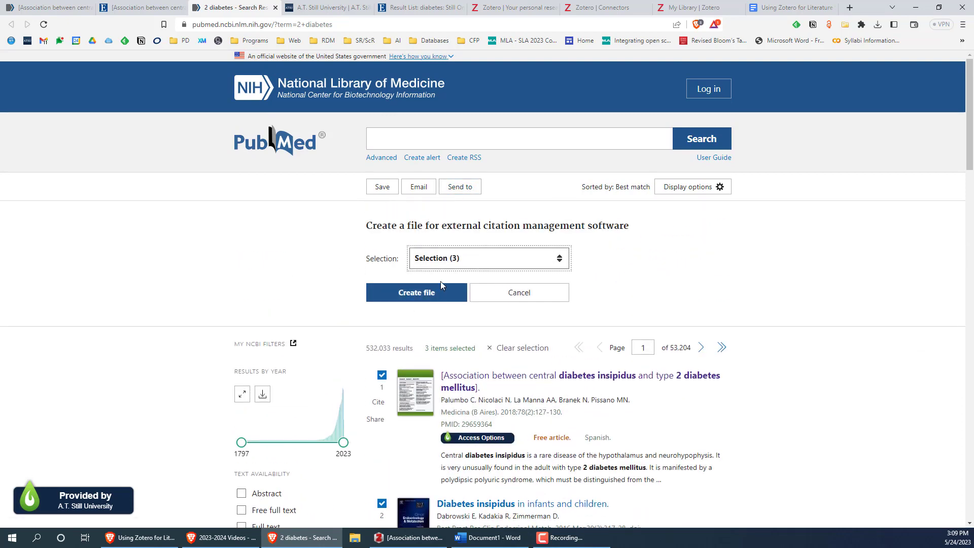
click(460, 265)
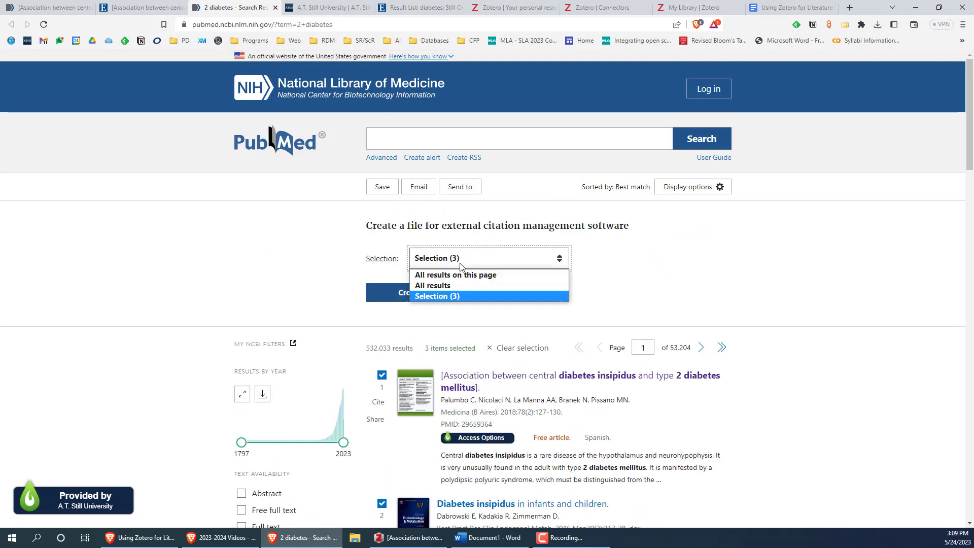
click(451, 297)
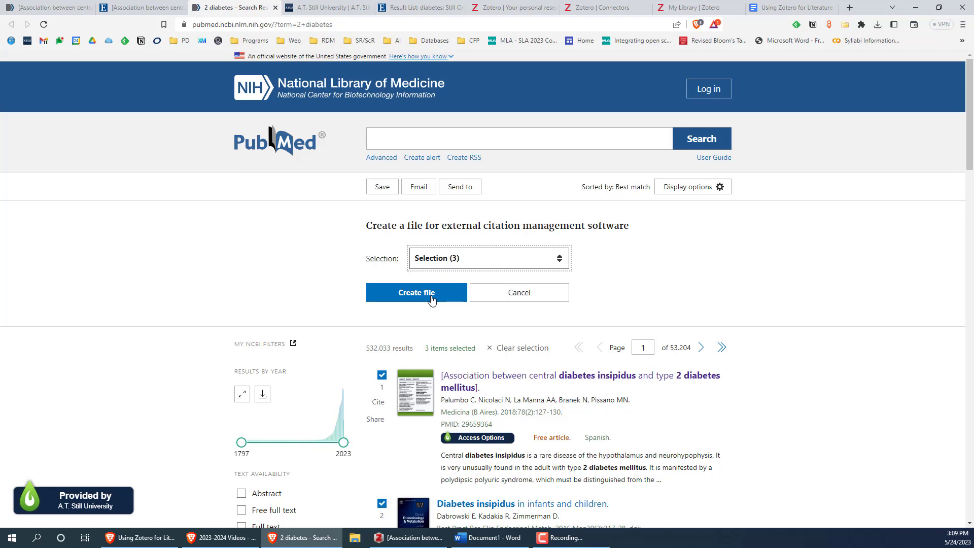
click(431, 299)
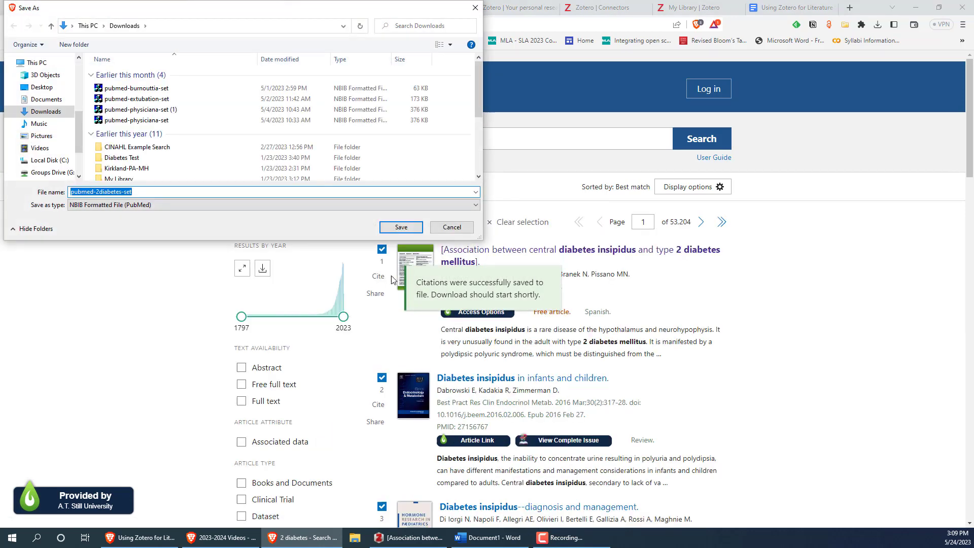
click(403, 228)
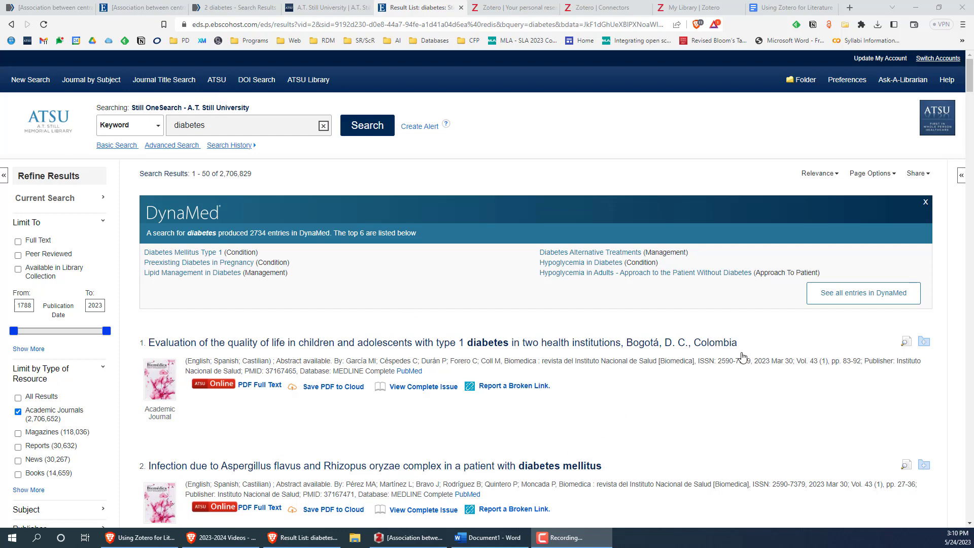
Add results 1–3 of the 'diabetes' search to the folder and open My Folder: Articles.
click(923, 344)
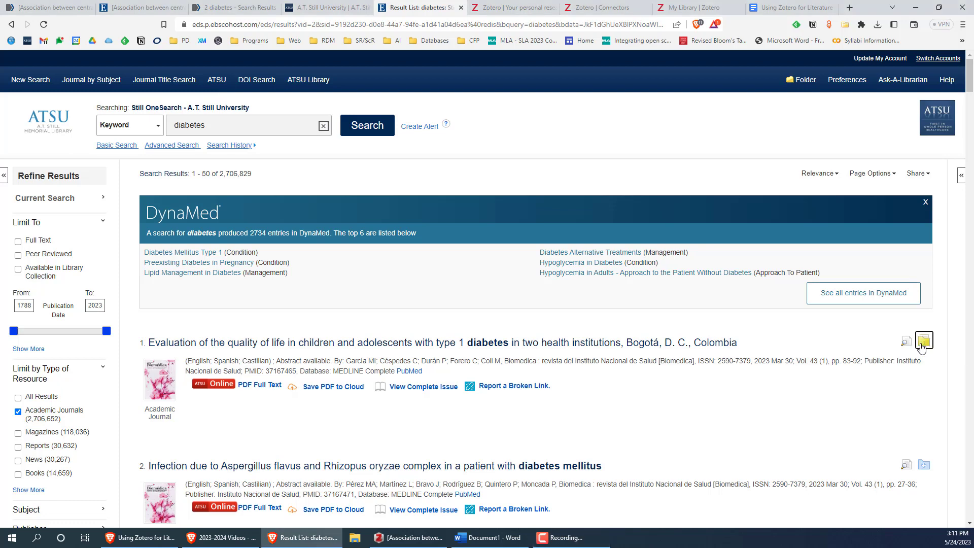
scroll(923, 345, down, 1)
click(924, 413)
scroll(928, 427, down, 2)
click(929, 438)
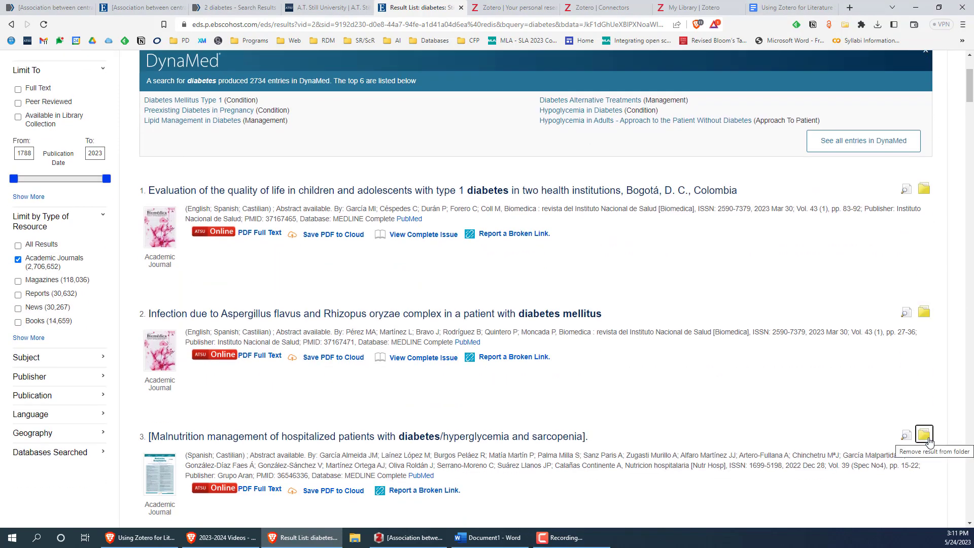
scroll(787, 381, up, 3)
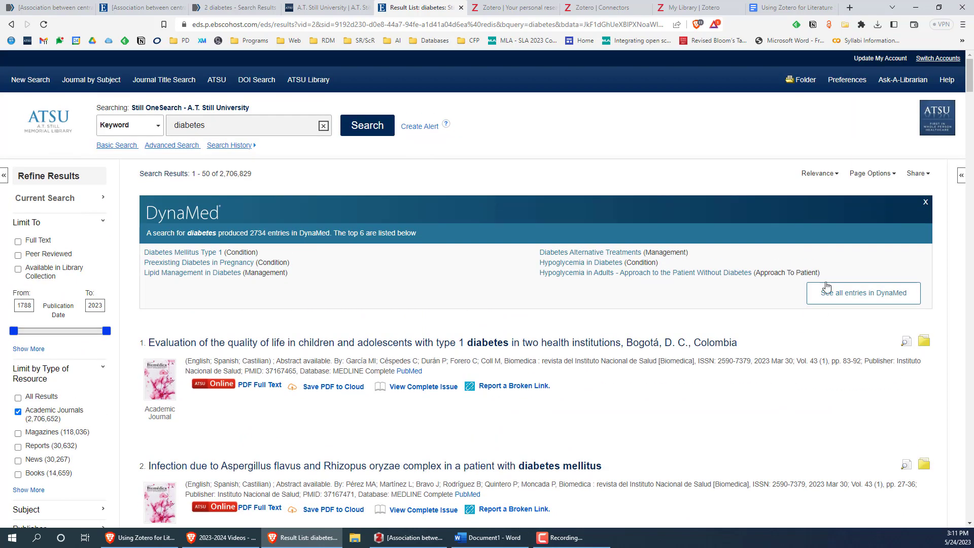
click(805, 81)
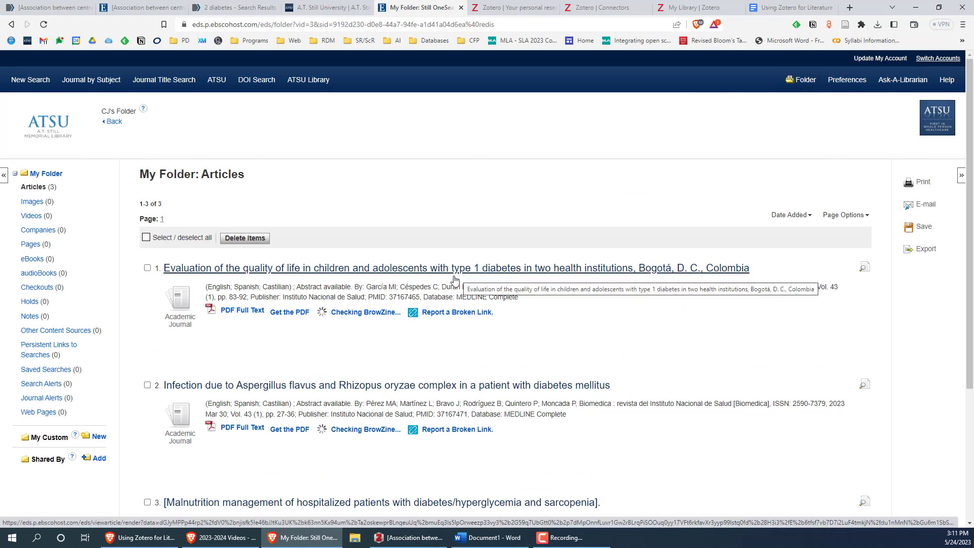
Export the three folder articles in RIS format, saving 'search results' to Downloads instead of importing directly into Zotero.
click(913, 254)
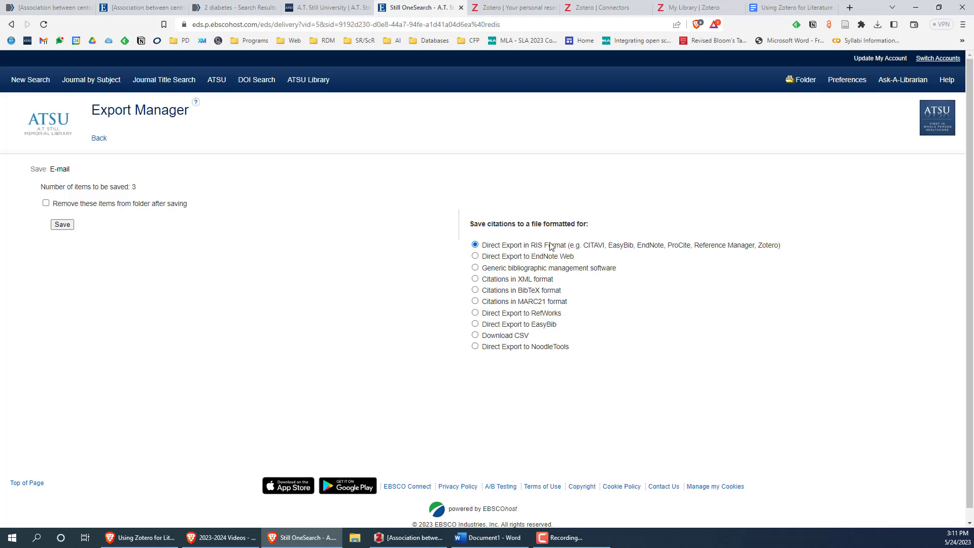
click(68, 225)
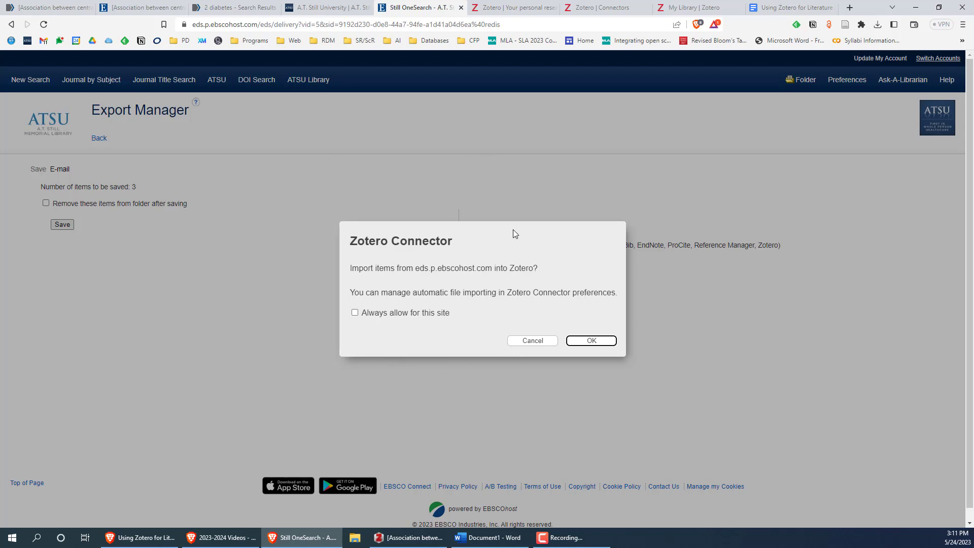
click(537, 342)
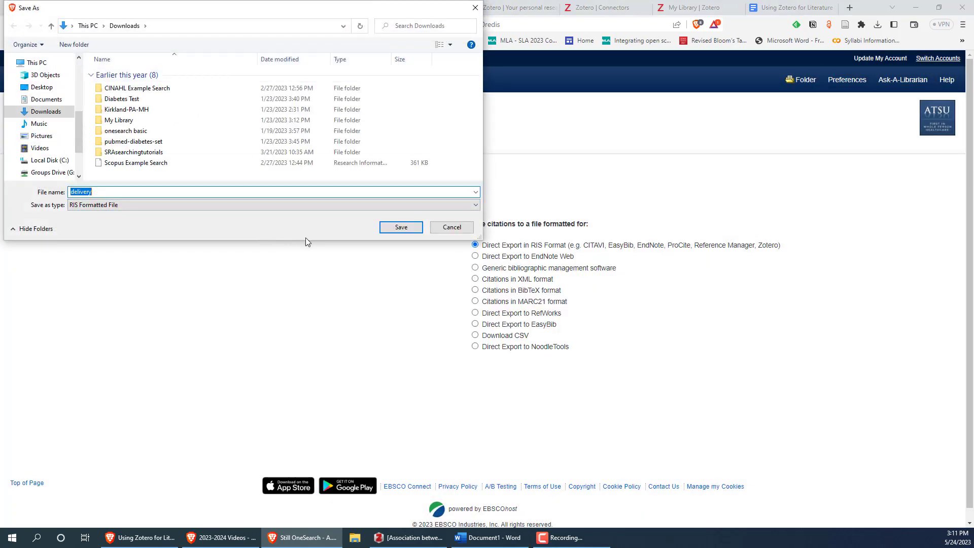
text(search results)
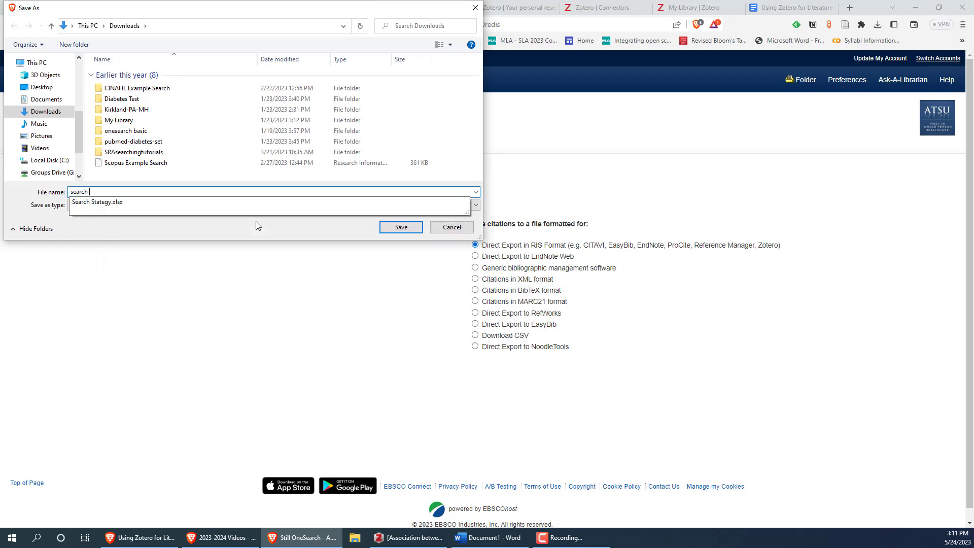
click(381, 226)
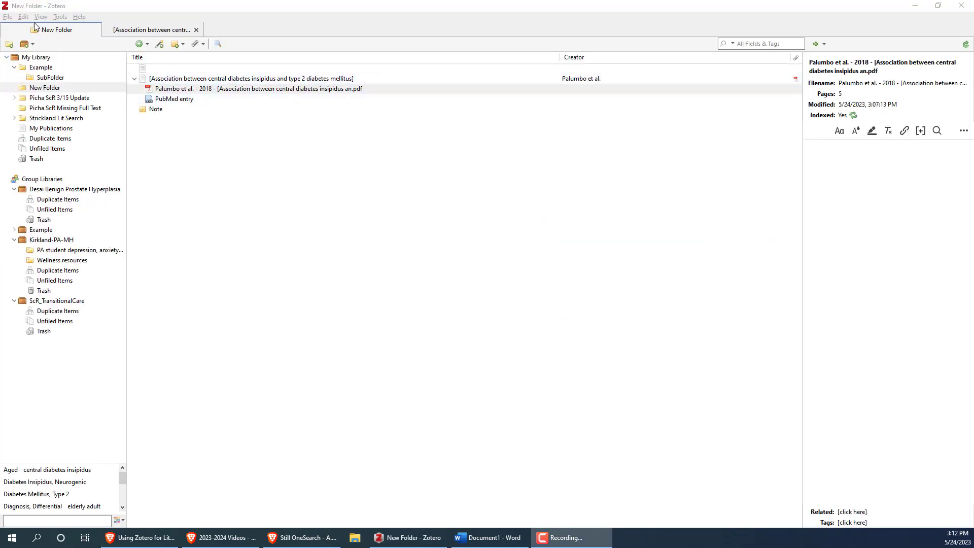
Import the pubmed-2diabetes-set file from Downloads into a new collection via File > Import.
click(7, 17)
click(44, 92)
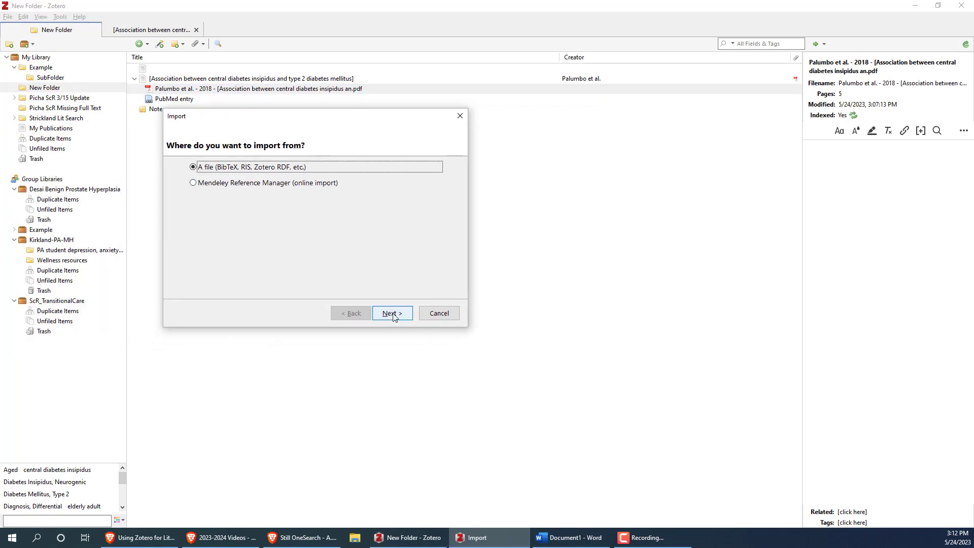
click(392, 314)
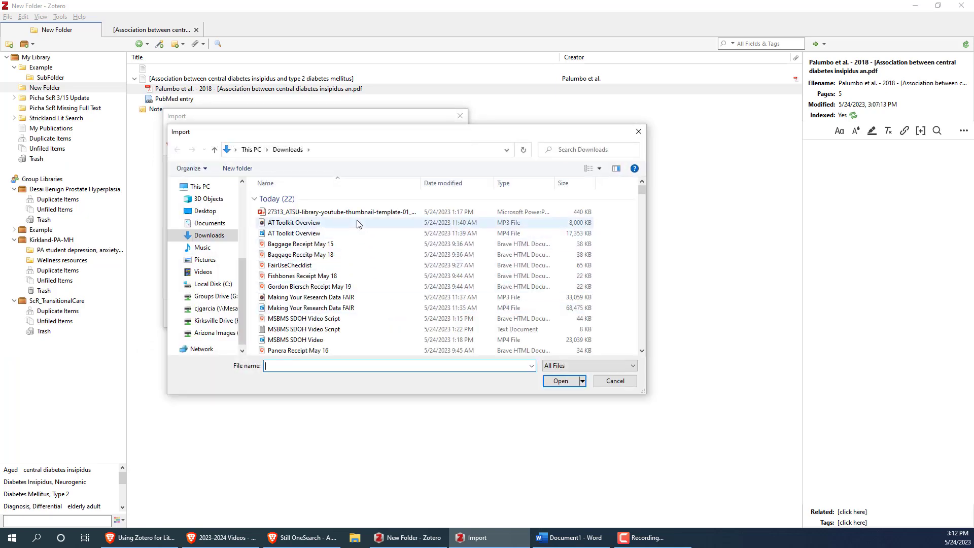
scroll(358, 223, down, 3)
click(299, 316)
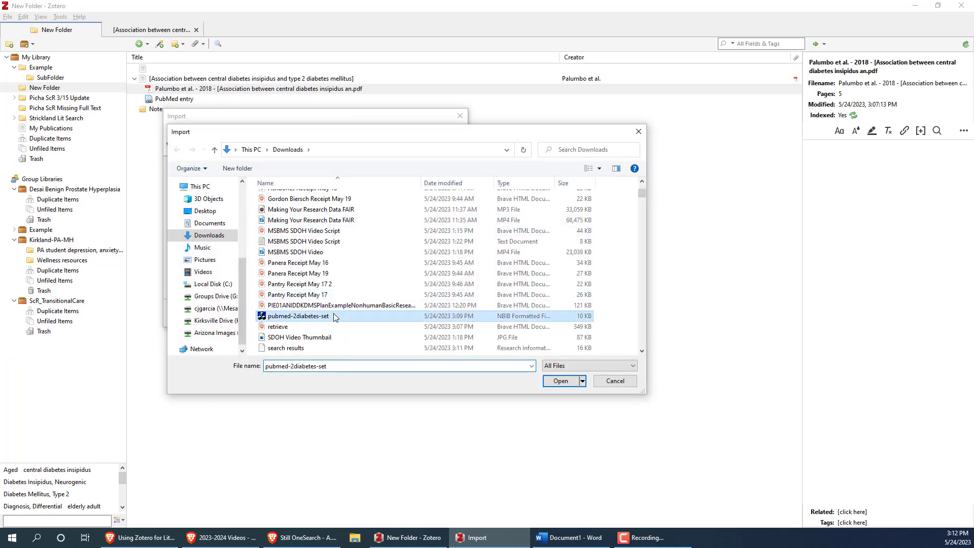
click(560, 381)
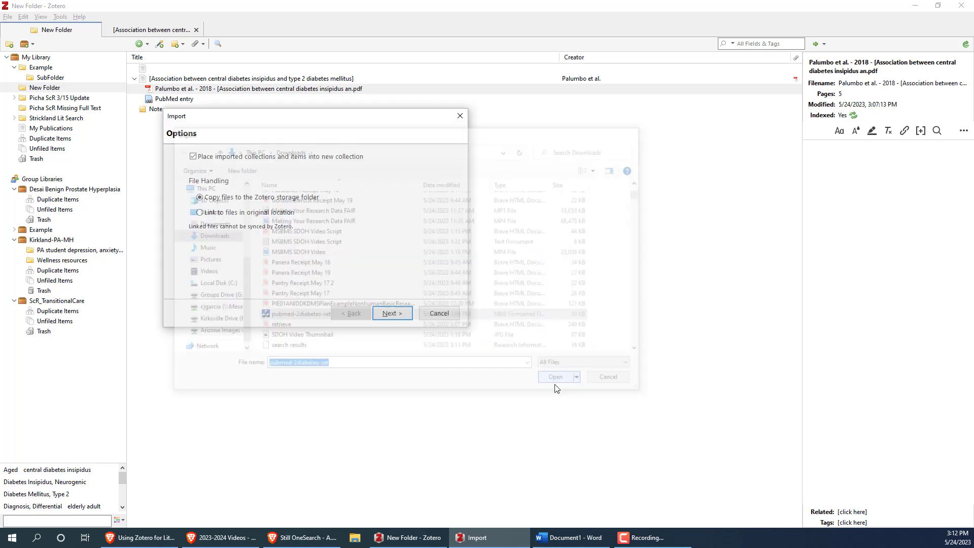
click(398, 313)
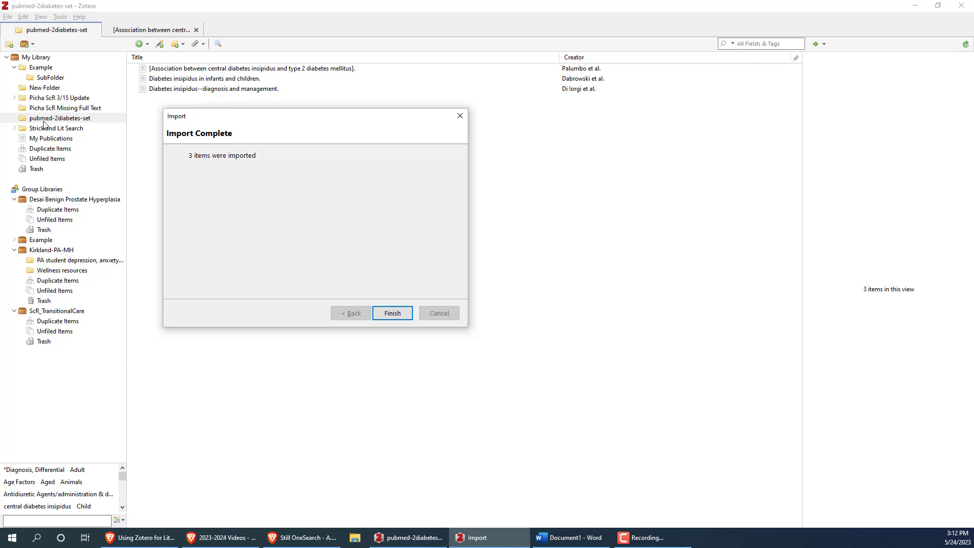
Close the import message and move the pubmed-2diabetes-set collection into Example's SubFolder.
key(Return)
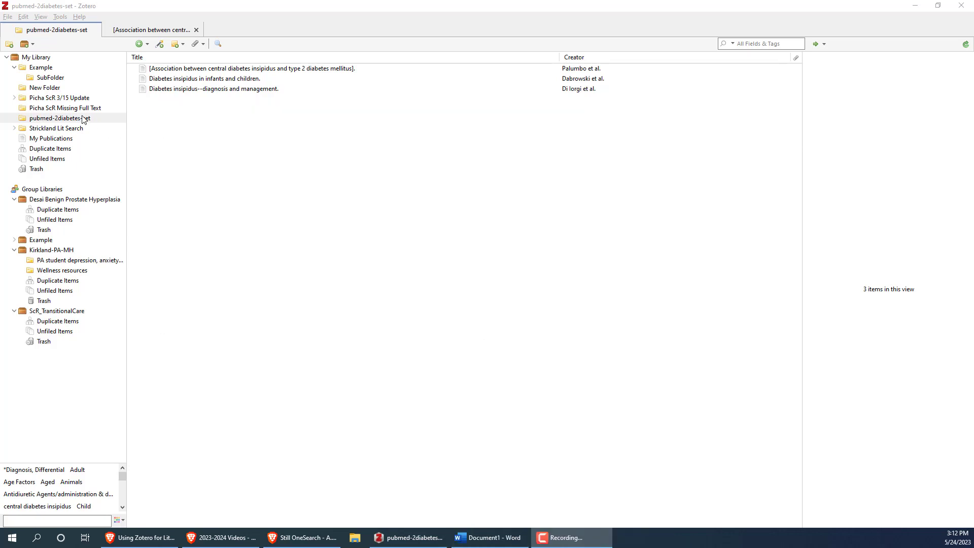
right_click(83, 121)
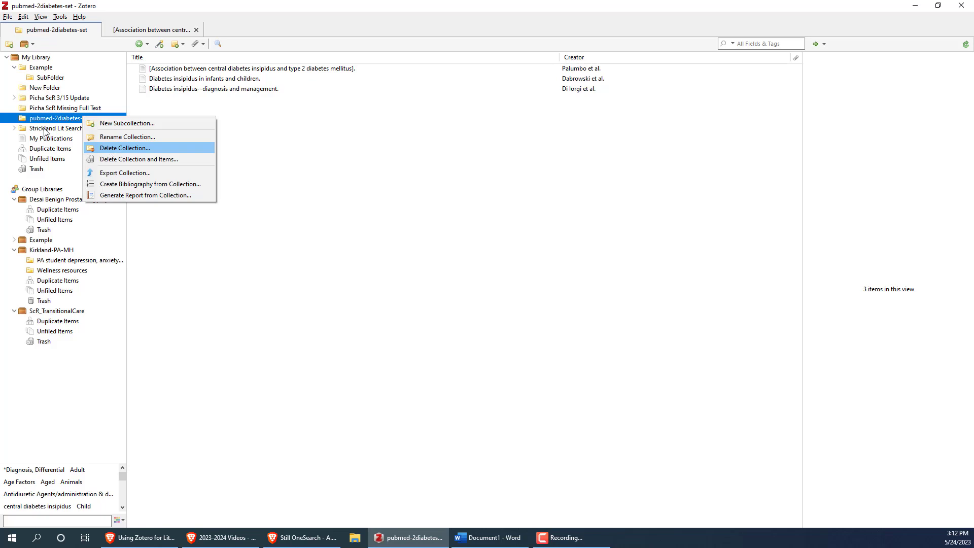
click(187, 104)
drag(54, 118, 70, 80)
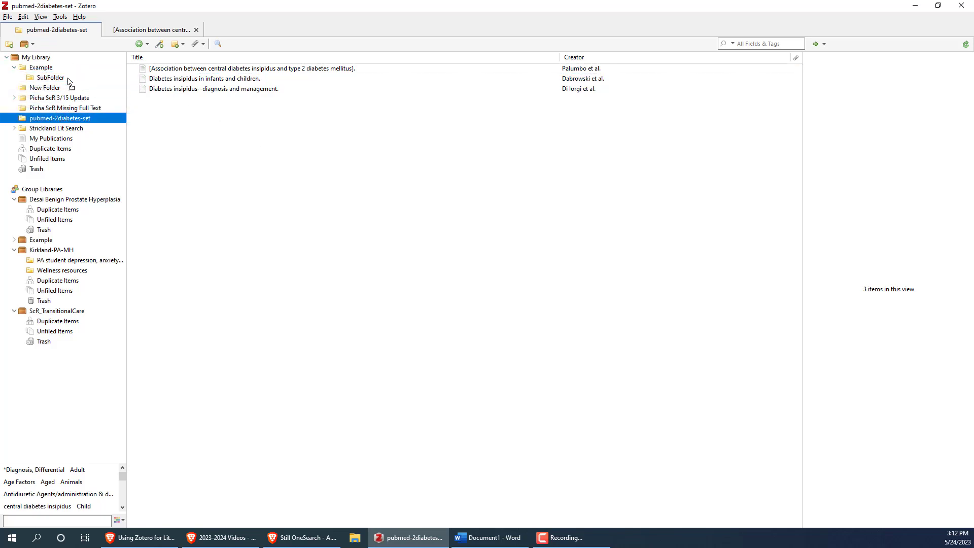
key(alt+p)
key(F9)
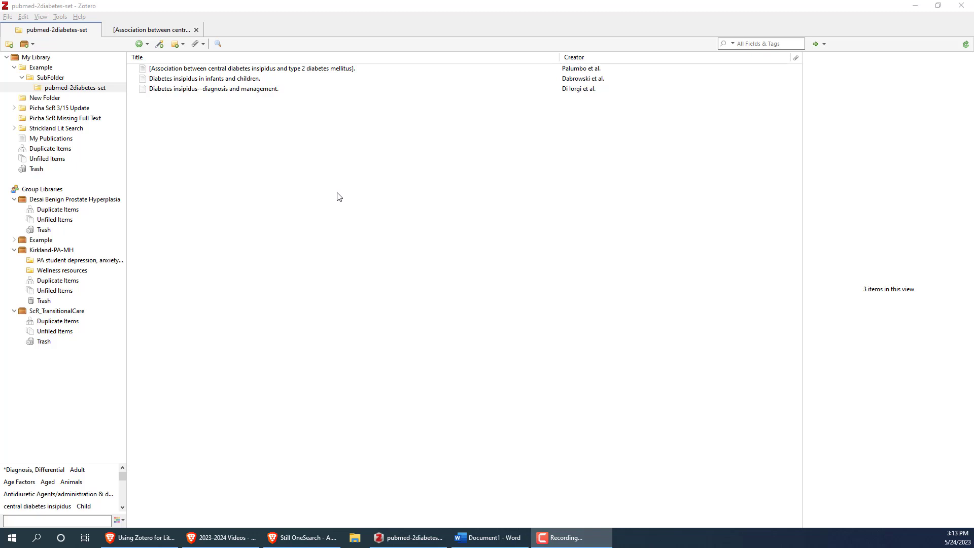
In the browser, view the 492-item online library, then the Zotero Connector for Chrome install page.
click(285, 536)
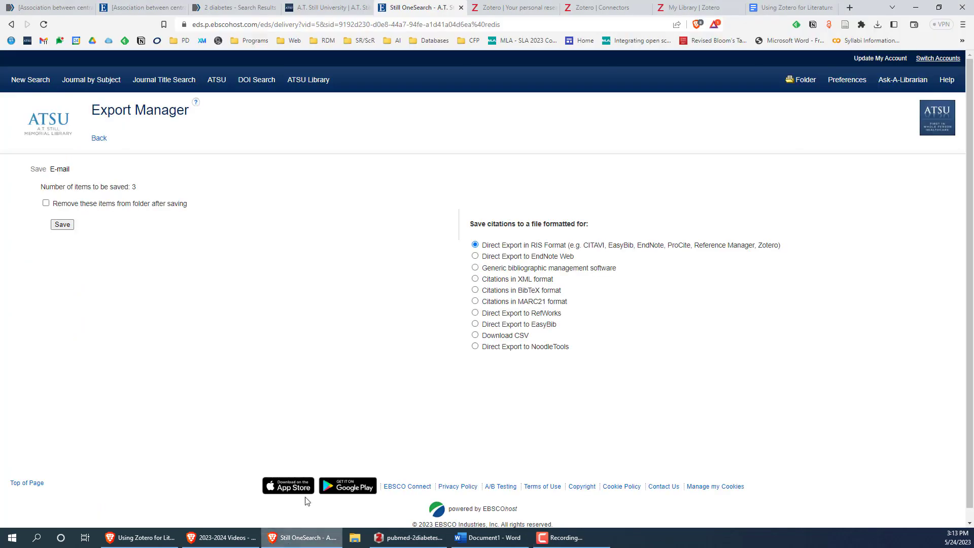
click(669, 5)
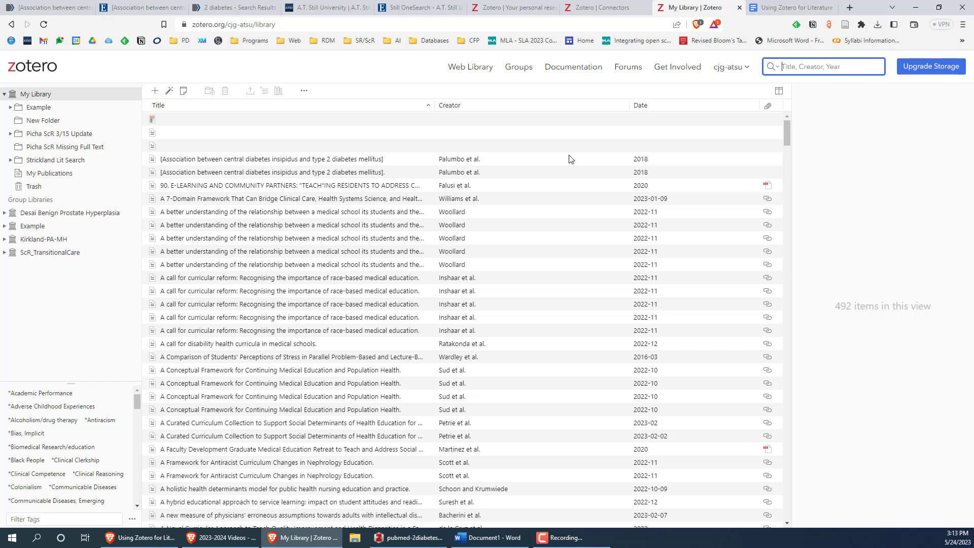
click(591, 7)
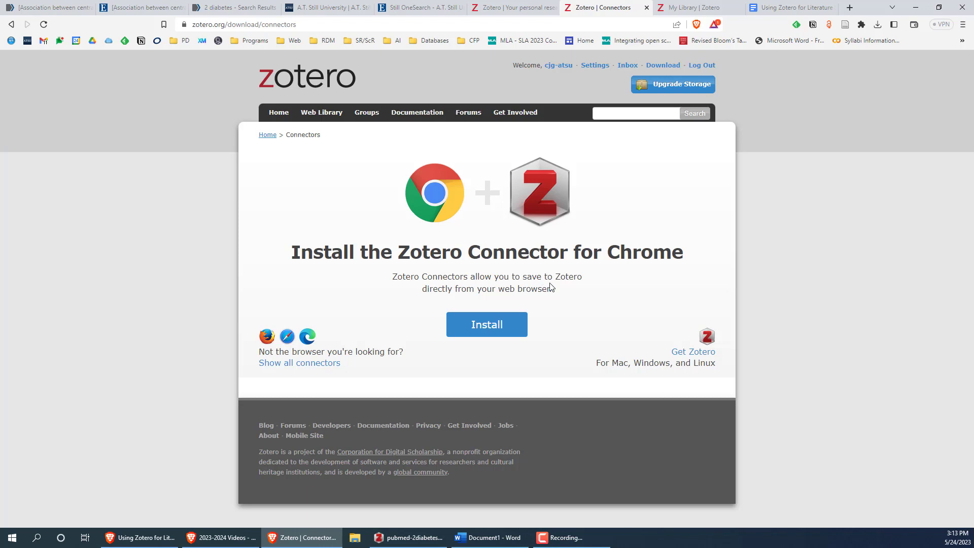
Show the zotero.org home page and the Using Zotero for Literature Searching doc, then the blank Word document's Zotero tools.
click(487, 7)
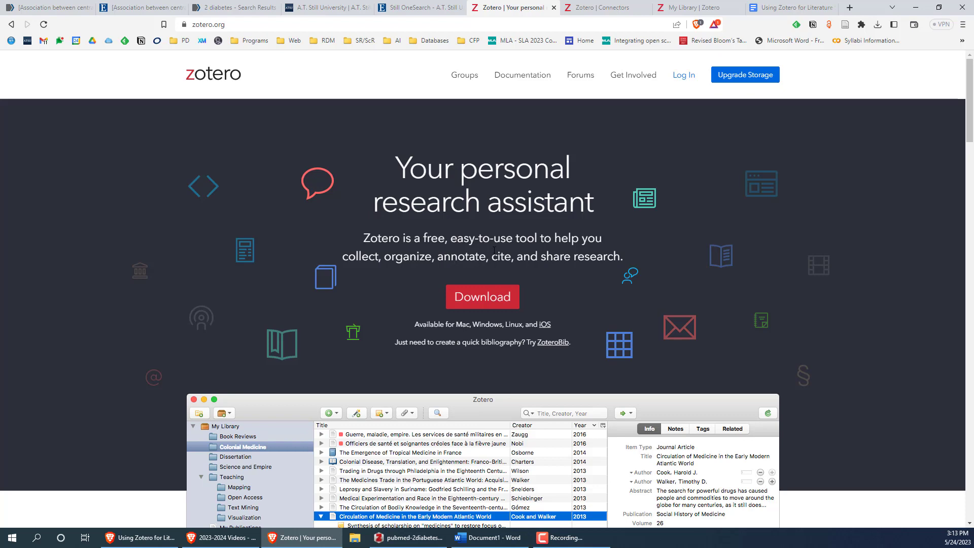
click(792, 10)
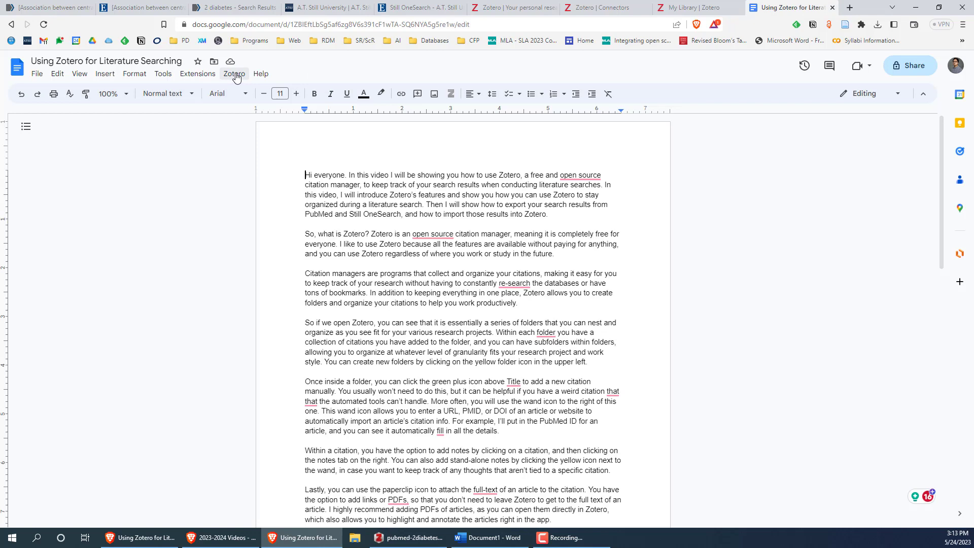
click(488, 538)
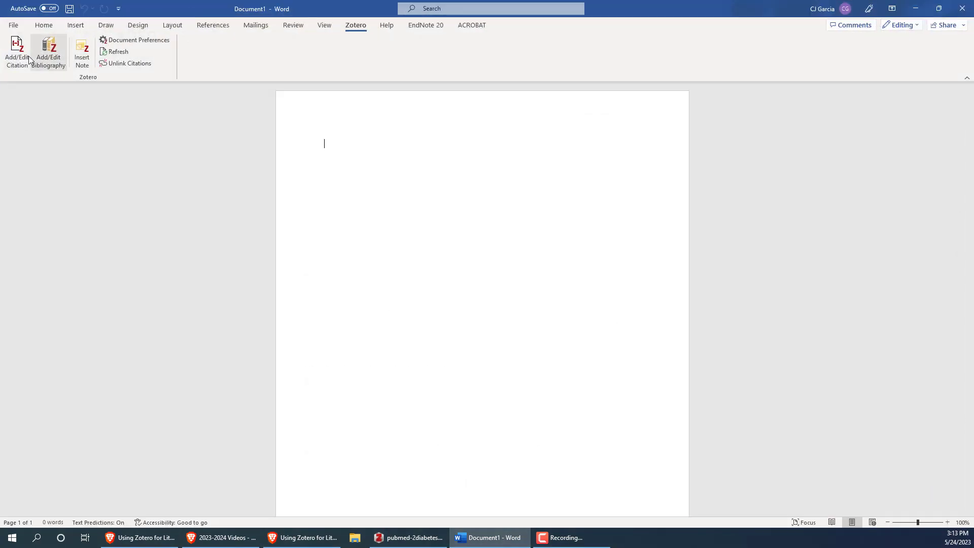